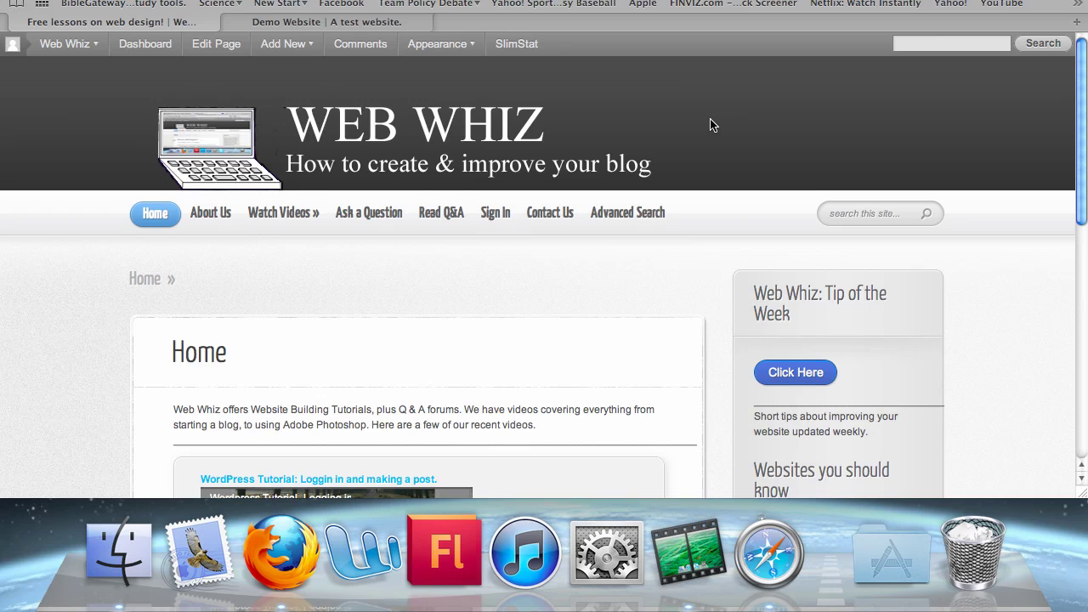
- Switch to the demo website and look over its home page, from the tagline and header image to the test post and sidebar
left_click(286, 22)
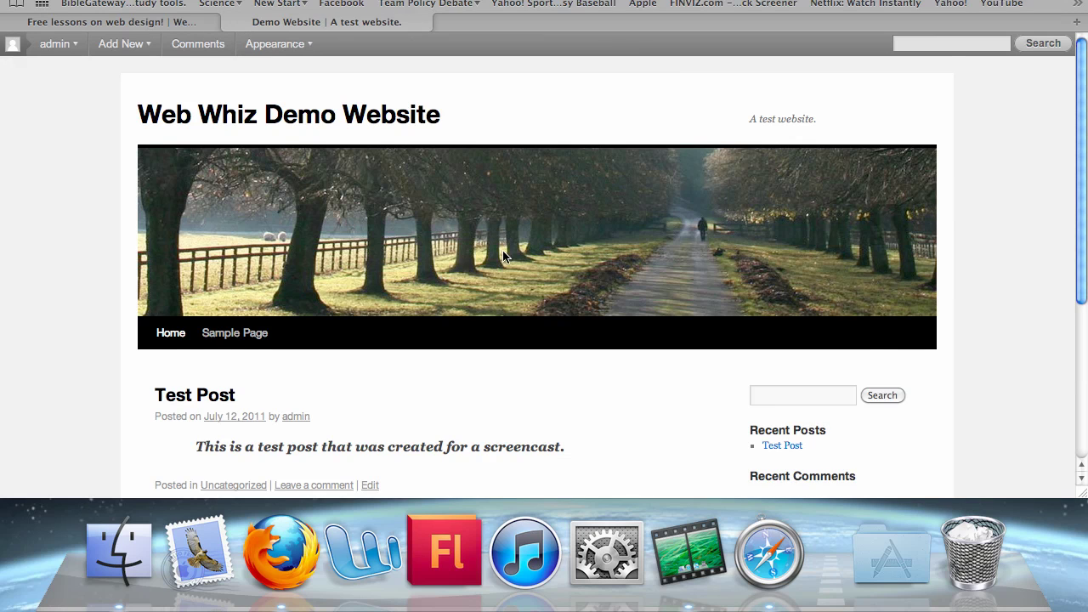
scroll(504, 254, "down", 5)
scroll(502, 252, "down", 3)
scroll(503, 252, "up", 8)
triple_click(776, 119)
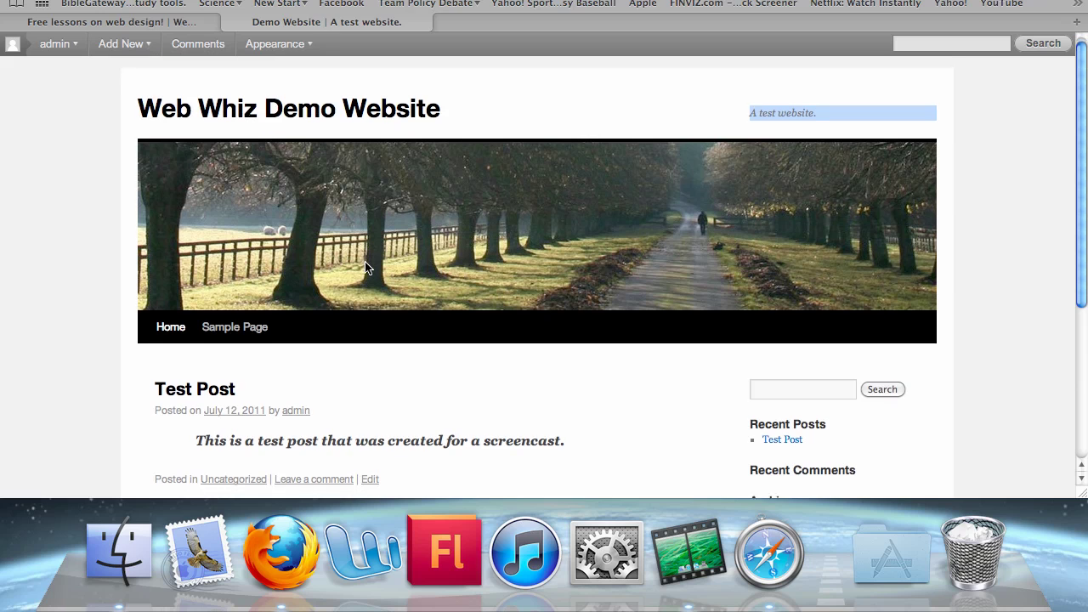
scroll(161, 366, "down", 2)
scroll(119, 289, "down", 2)
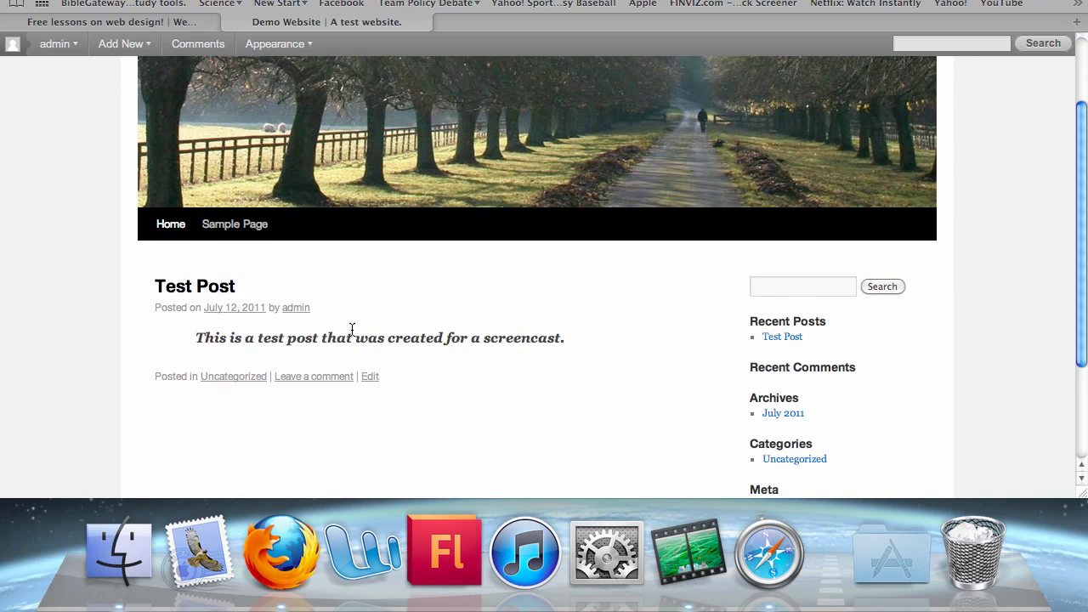
scroll(343, 334, "down", 1)
scroll(342, 332, "down", 3)
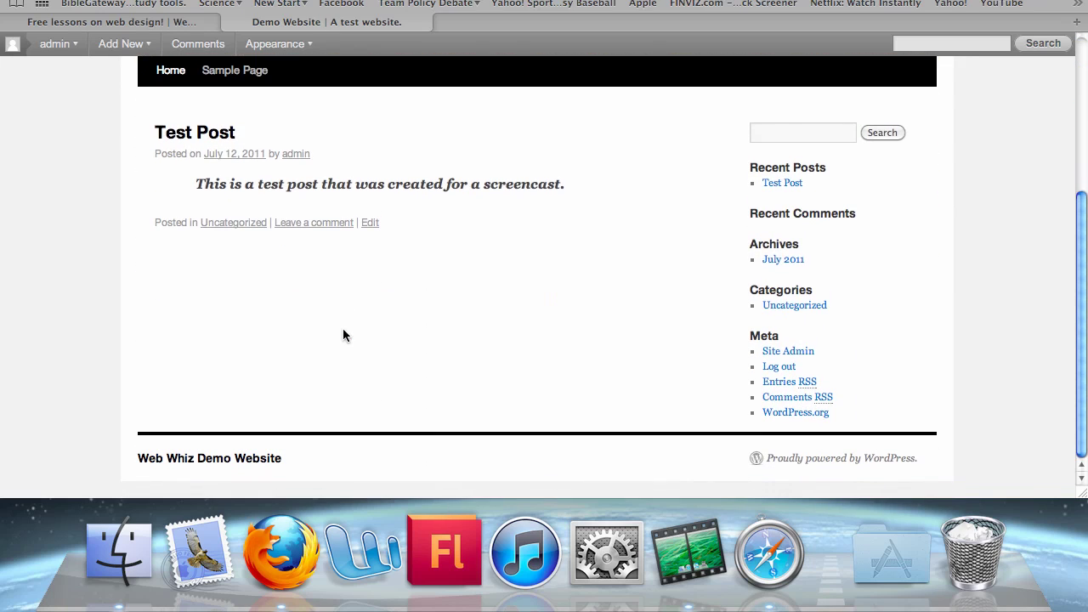
scroll(471, 462, "up", 4)
scroll(471, 459, "up", 2)
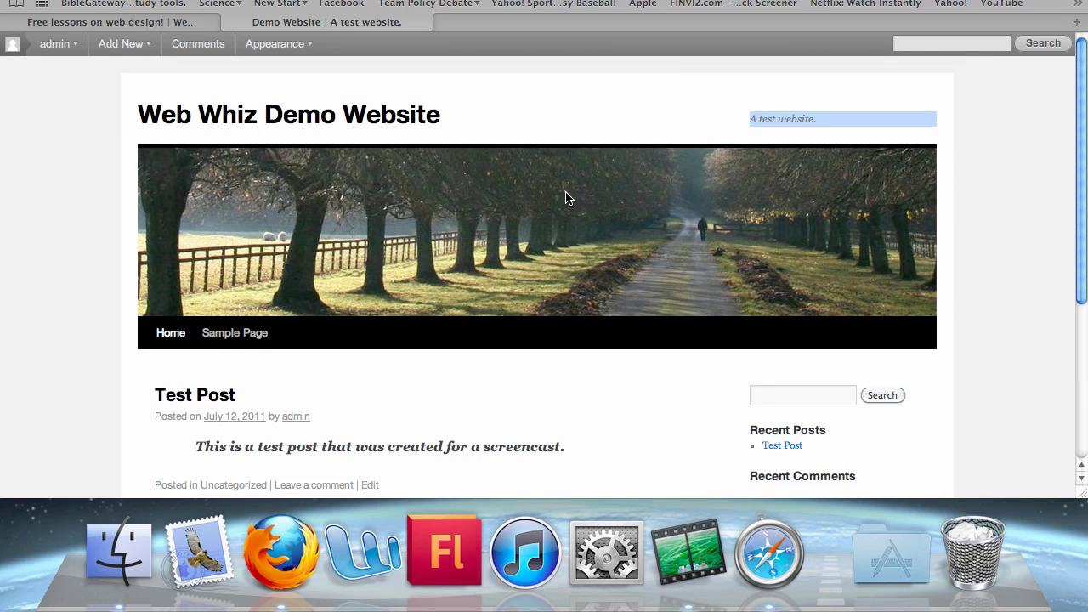
left_click_drag(568, 197, 12, 283)
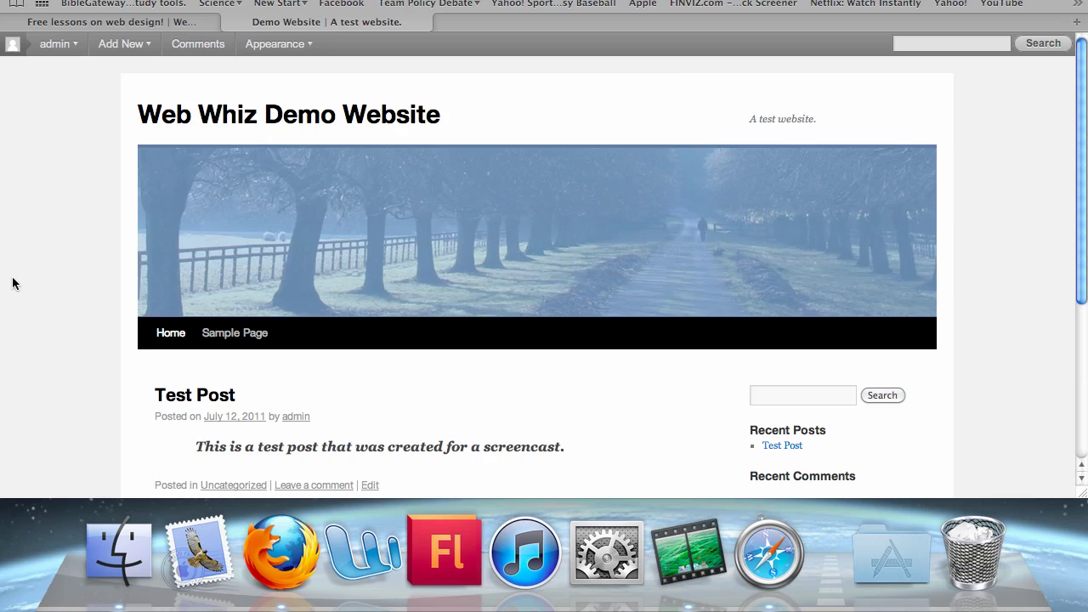
scroll(12, 283, "down", 5)
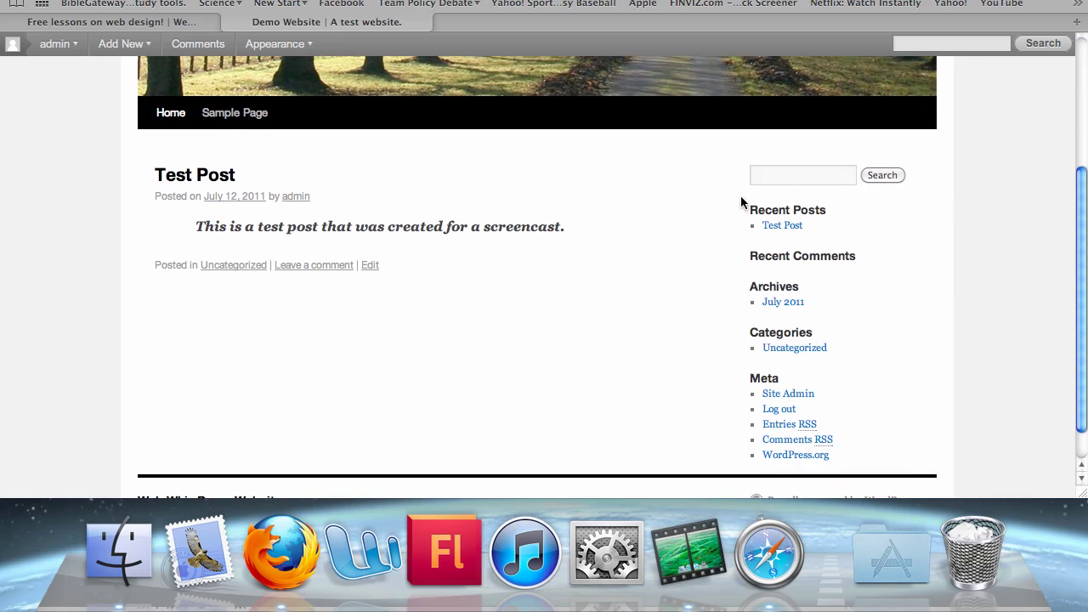
scroll(710, 243, "up", 4)
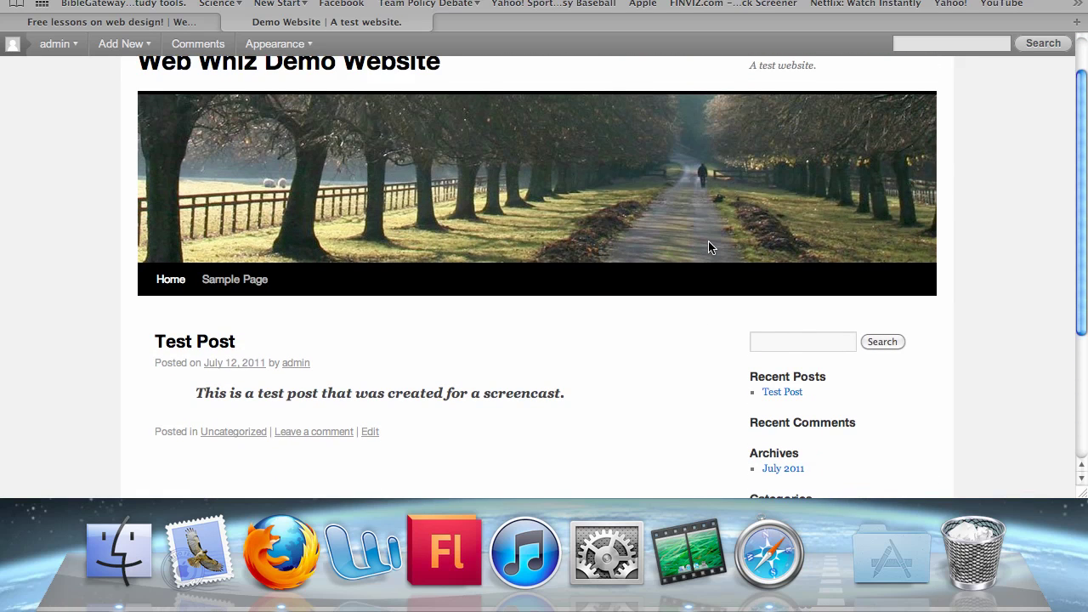
scroll(708, 241, "up", 1)
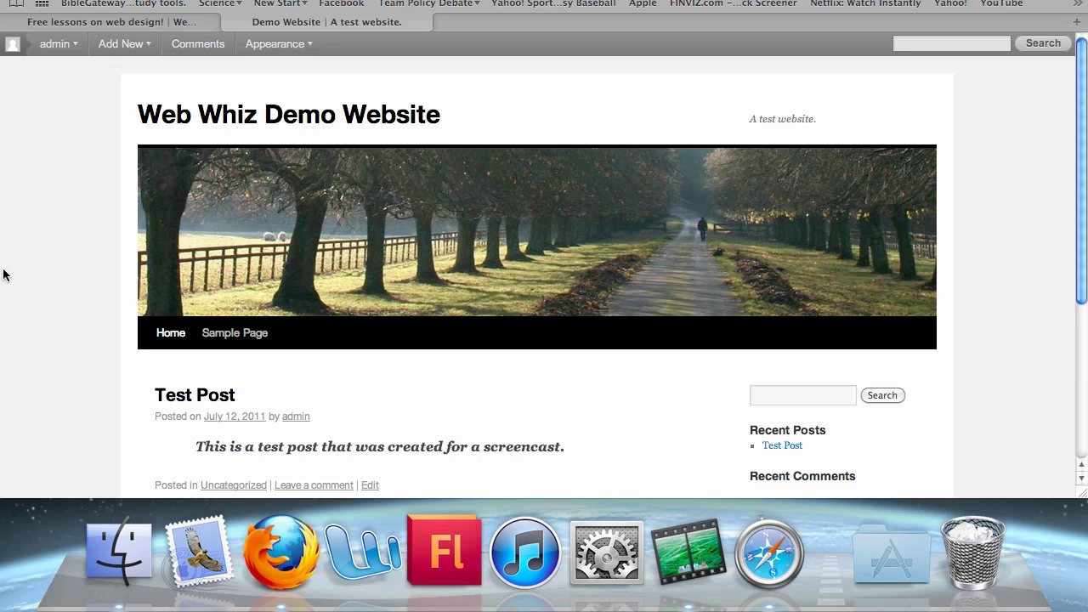
- Open the demo site's Sample Page and read its introductory paragraph
left_click(227, 341)
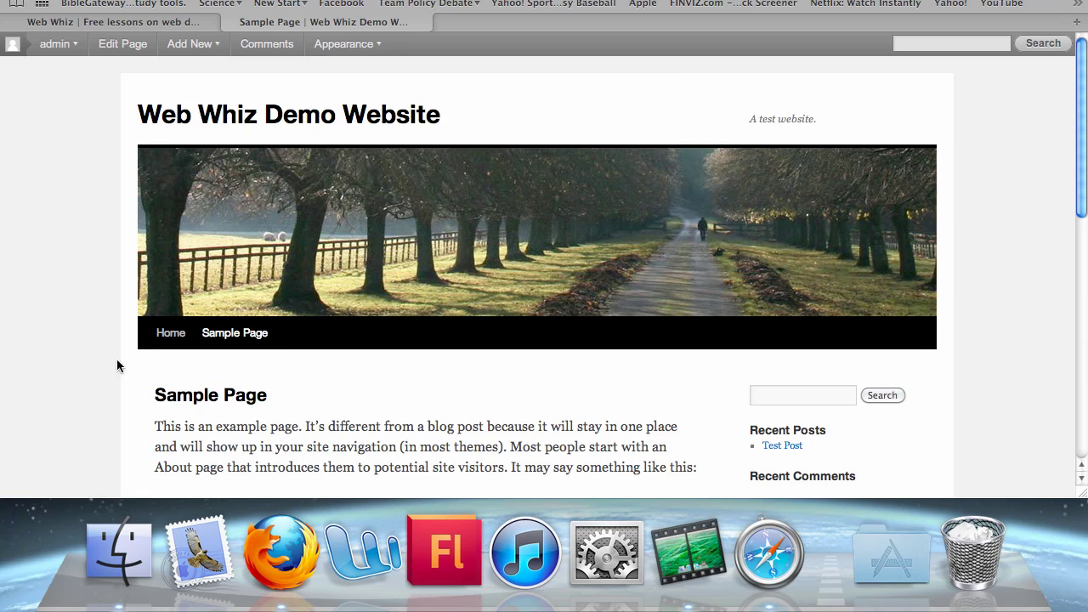
left_click_drag(156, 427, 698, 473)
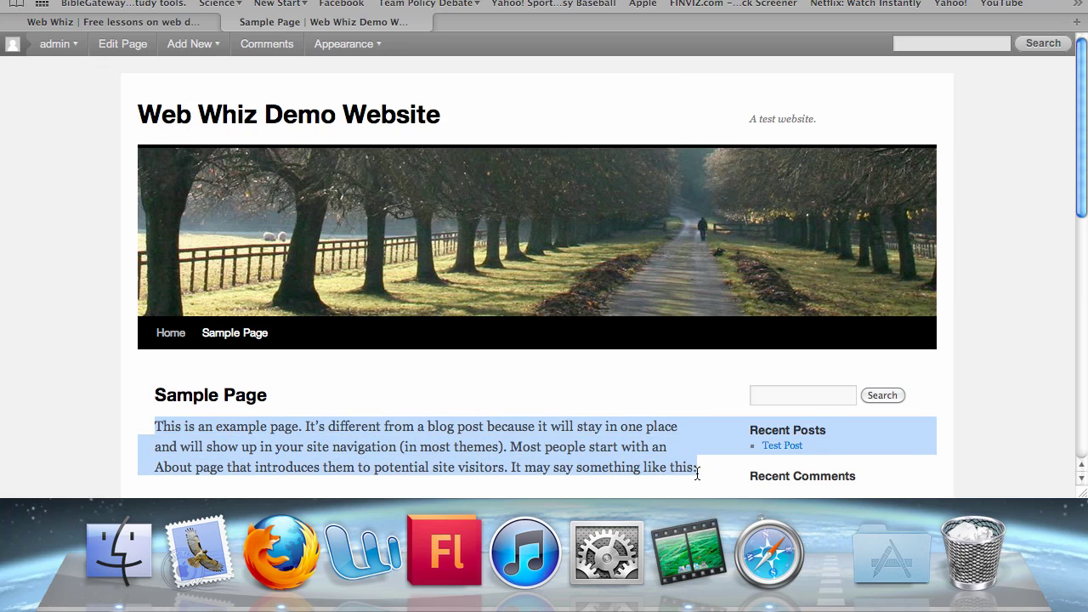
left_click(63, 389)
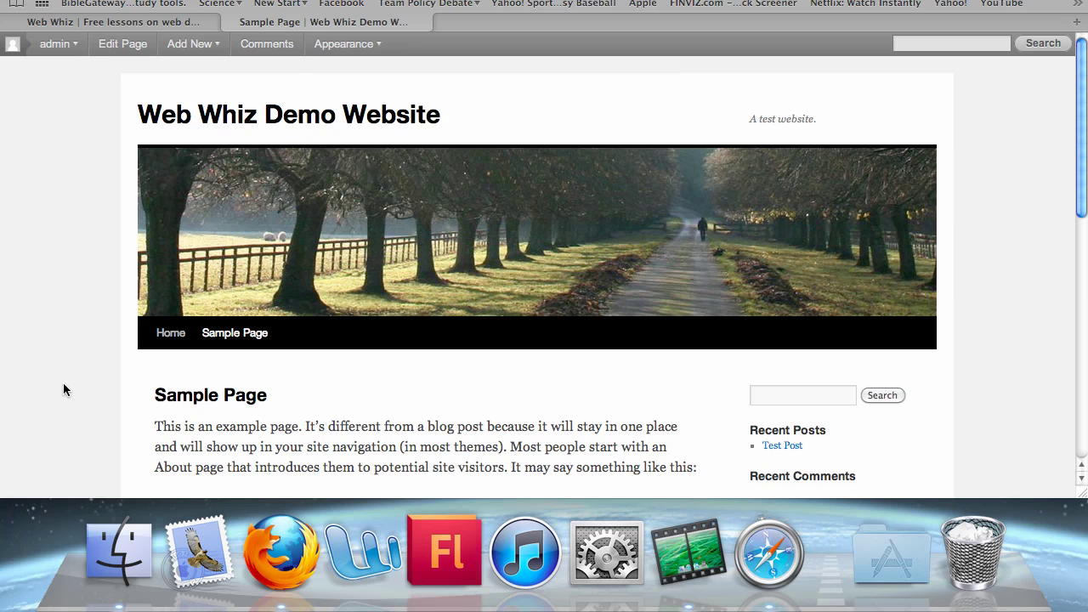
- Switch to the Web Whiz site and look through its home page content and tutorial videos
left_click(161, 23)
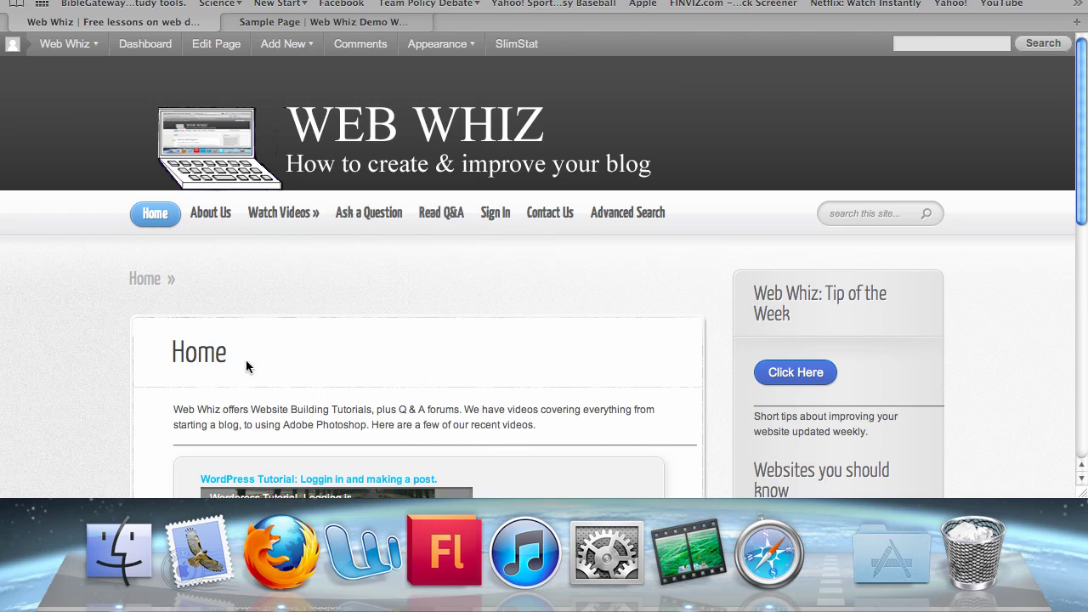
scroll(155, 213, "down", 5)
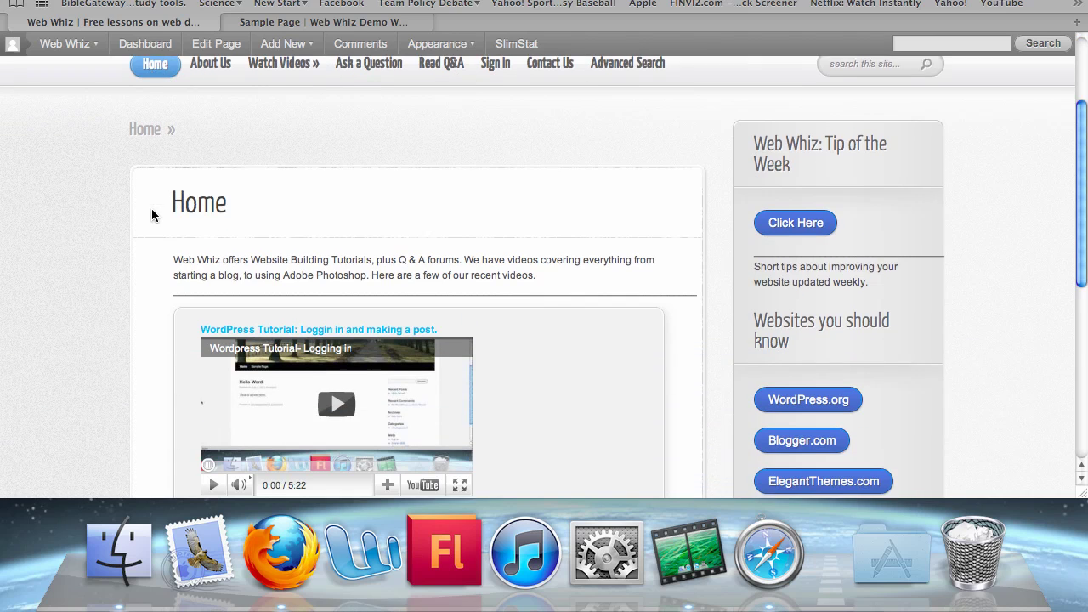
scroll(218, 246, "down", 2)
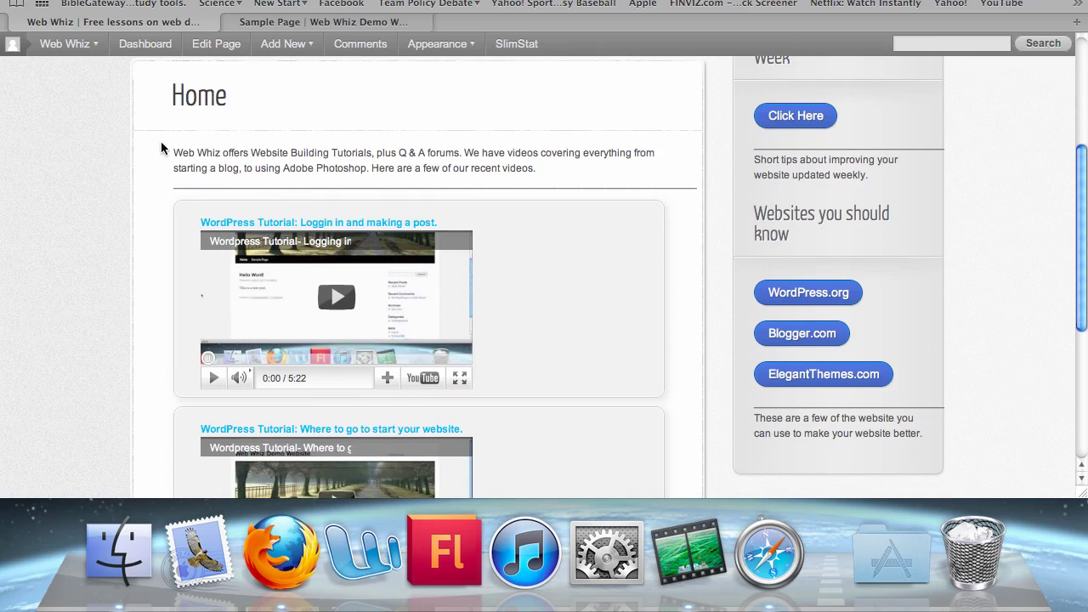
scroll(290, 221, "down", 3)
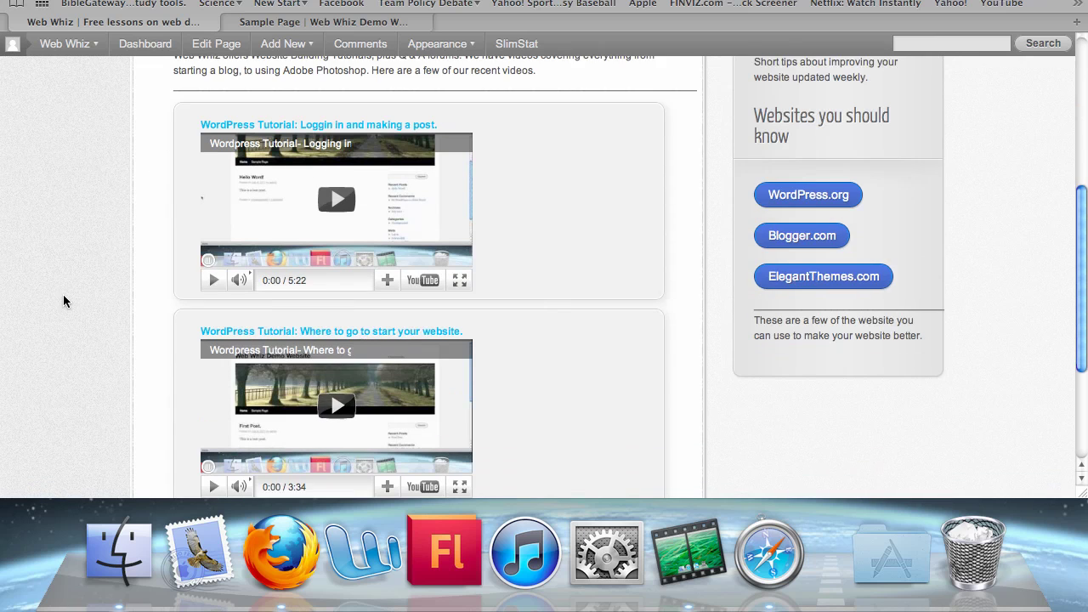
scroll(63, 295, "up", 10)
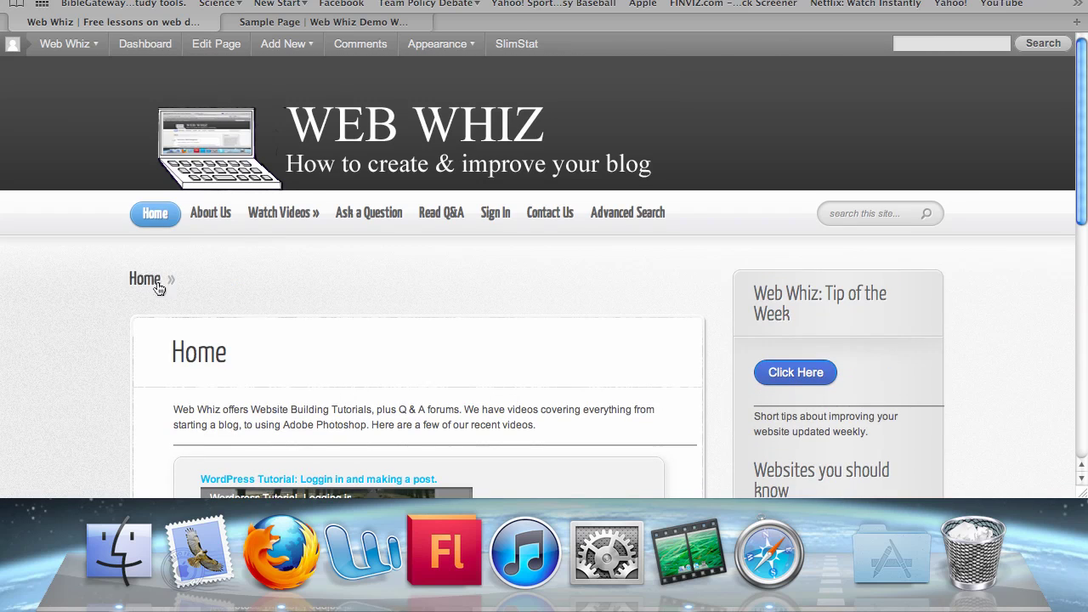
- Open the About Us page of the Web Whiz site and read its description of what the site offers
left_click(213, 214)
scroll(4, 270, "down", 2)
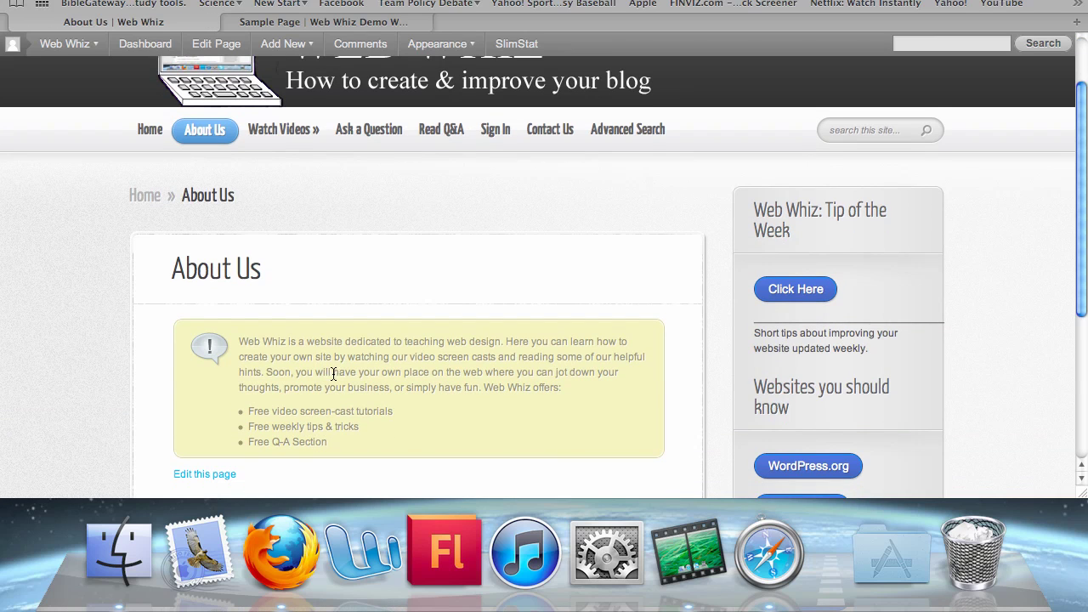
left_click_drag(240, 340, 415, 443)
left_click(88, 279)
- Return to the demo site, open its Sample Page for editing and delete all the body text
left_click(338, 21)
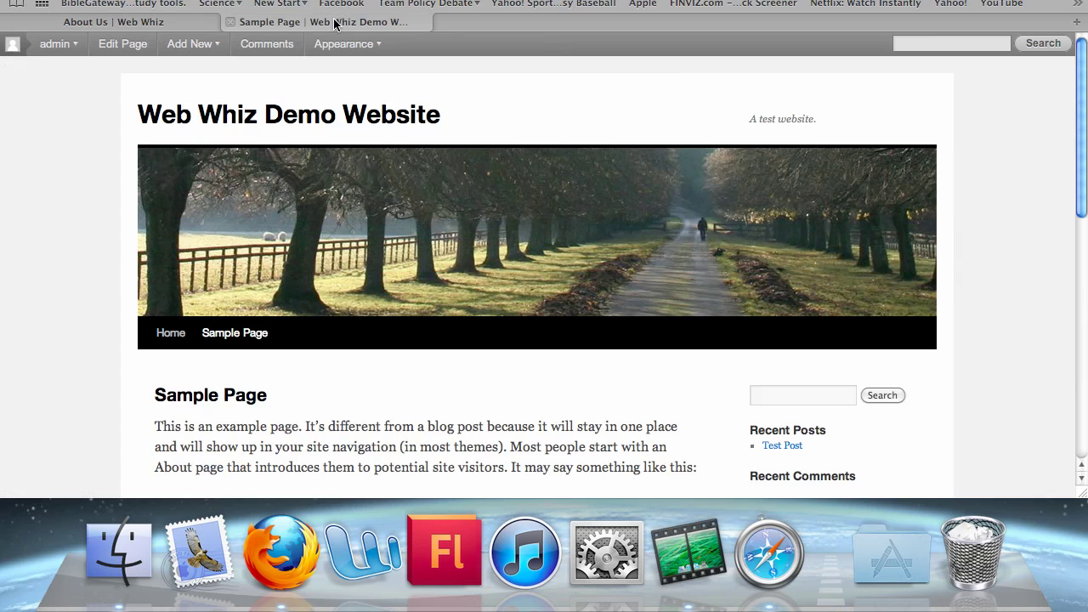
mouse_move(345, 44)
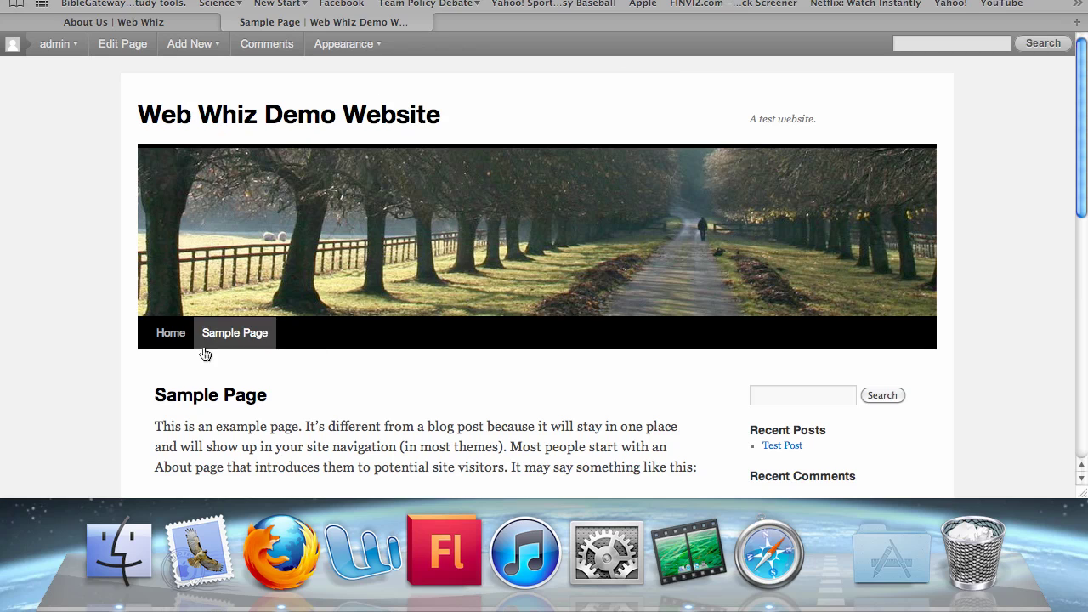
left_click(124, 55)
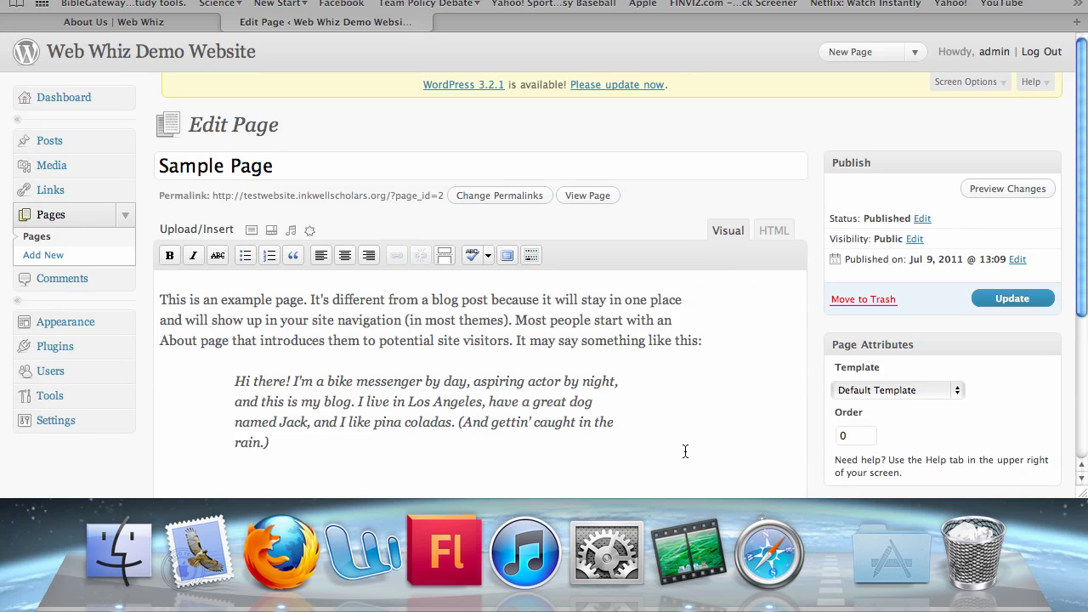
left_click_drag(410, 469, 159, 294)
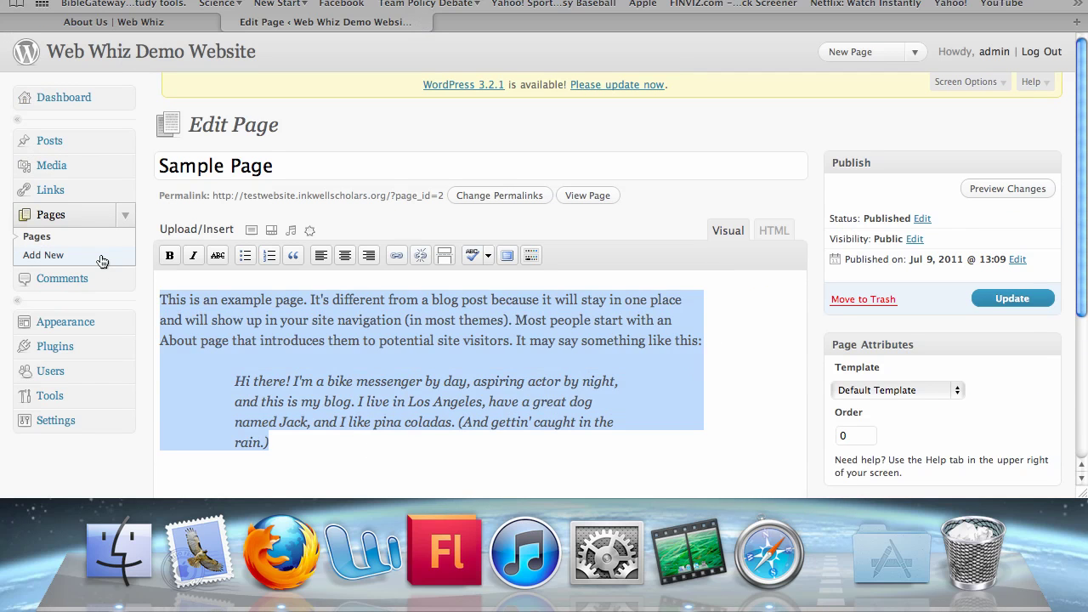
key("BackSpace")
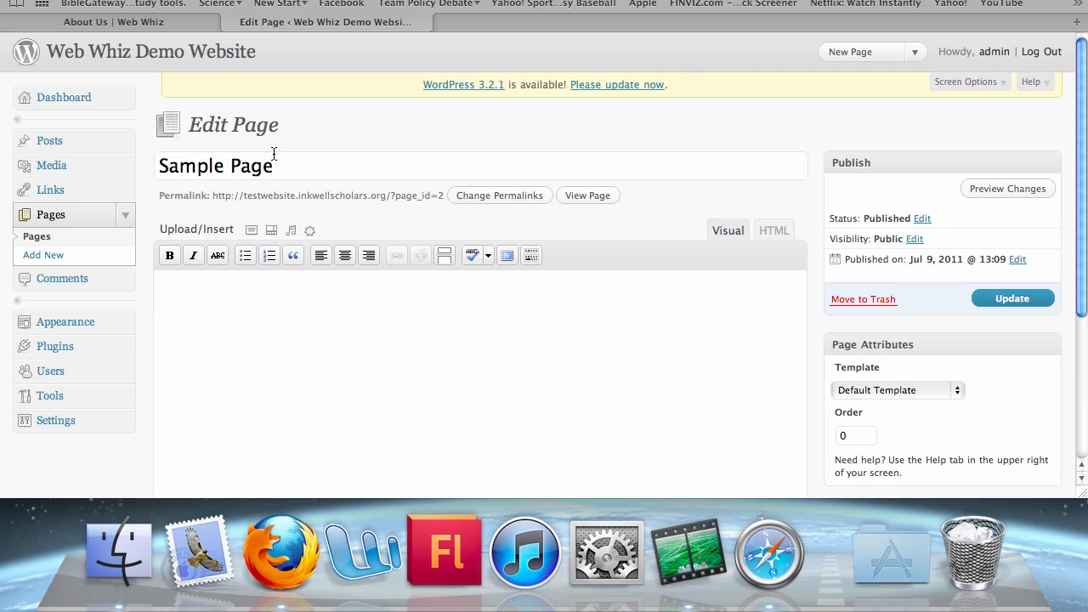
- Replace the page title with "About Us"
left_click_drag(159, 166, 389, 162)
key("BackSpace")
type("About")
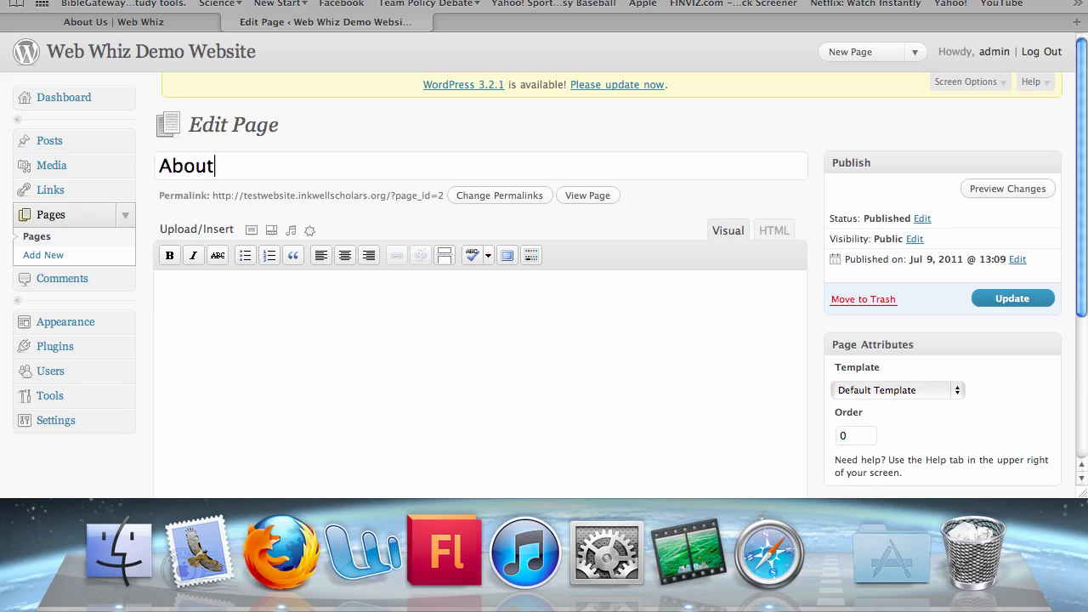
type(" S")
key("BackSpace")
type("Us")
- Enter "This is a test page created during a Web Whiz tutorial." as the page's body text
left_click(189, 347)
scroll(190, 349, "down", 1)
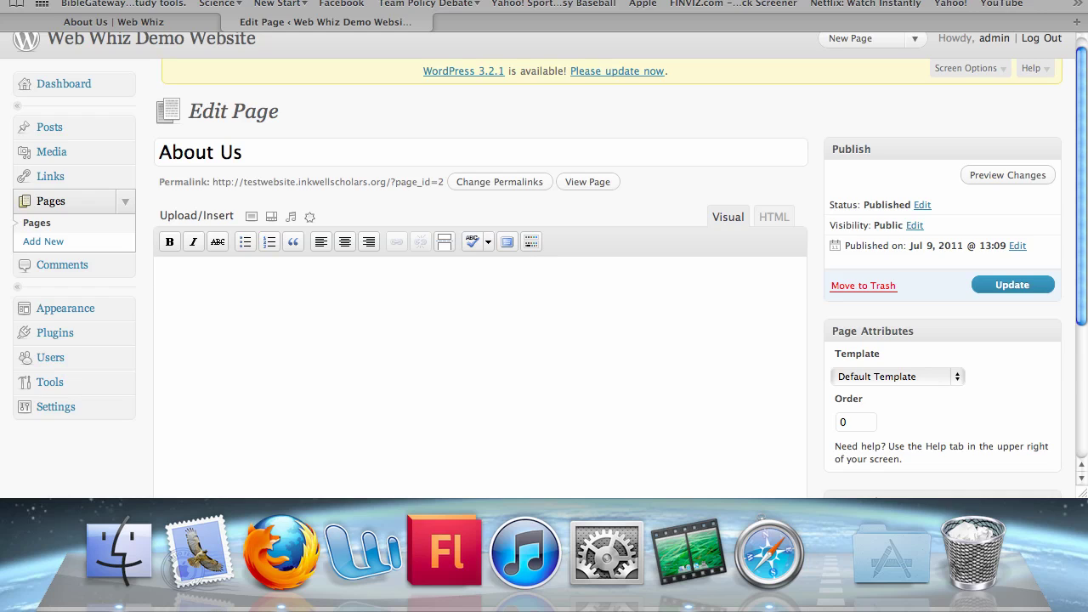
type("This is a test page creat")
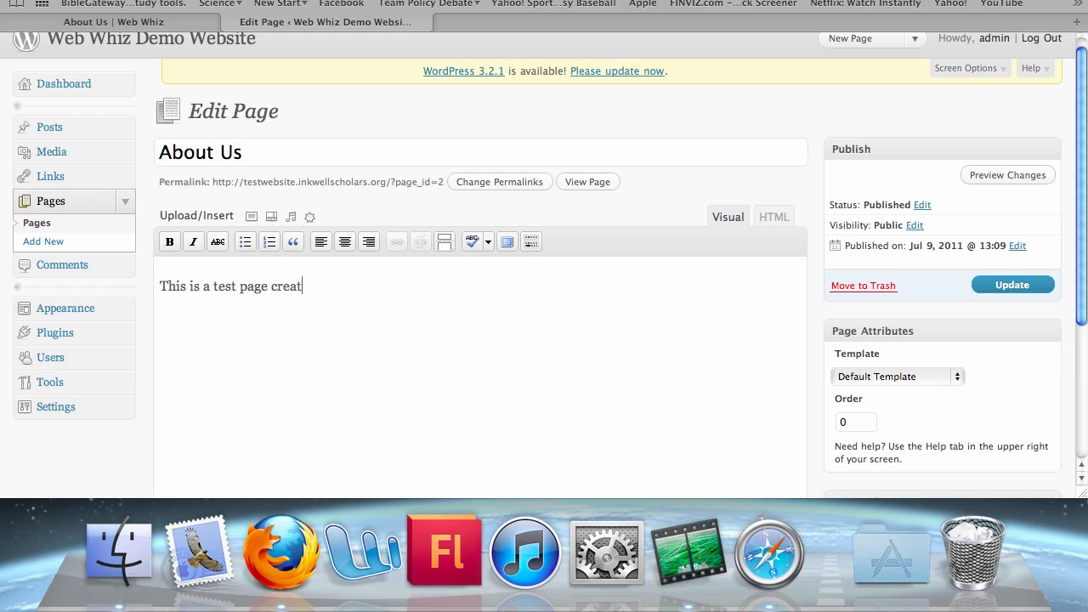
type("ed during a Web Whiz ")
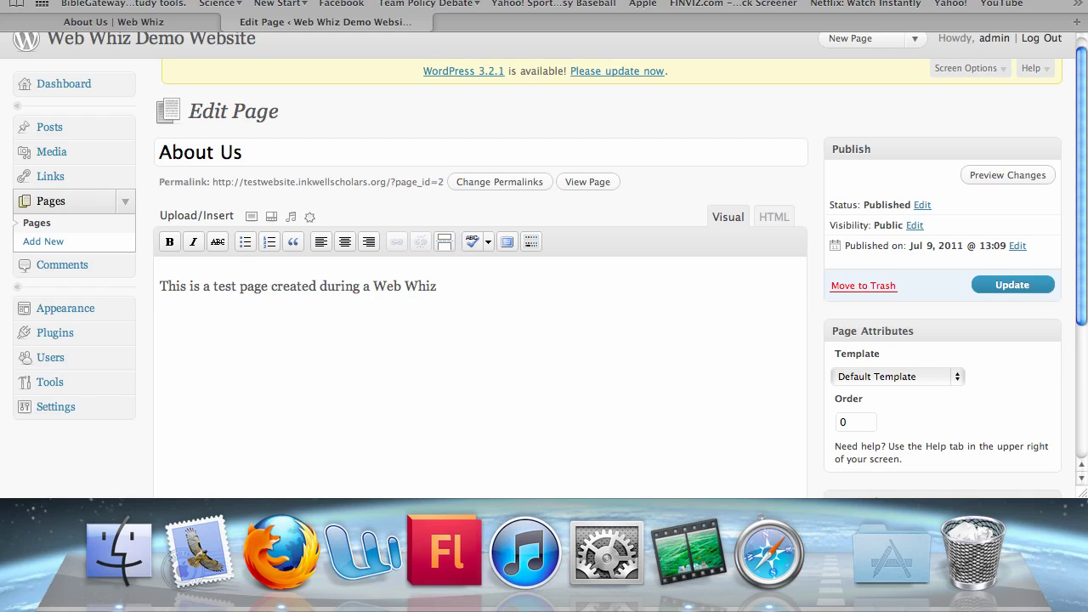
type("tutorial.")
key("super+Left")
- Preview the page changes and check the new heading and body text
left_click(1008, 175)
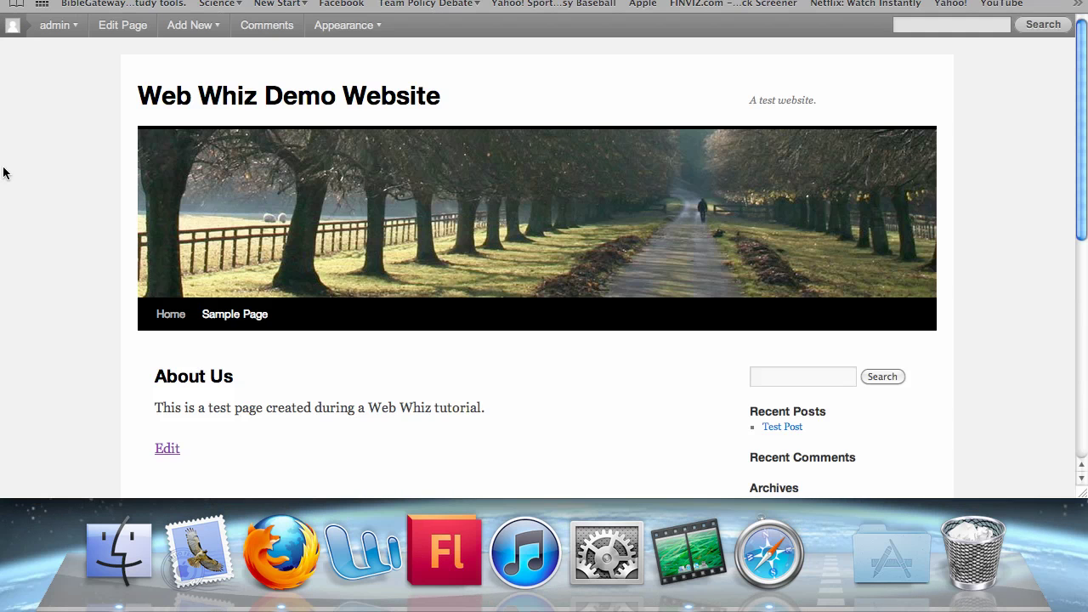
scroll(4, 192, "down", 3)
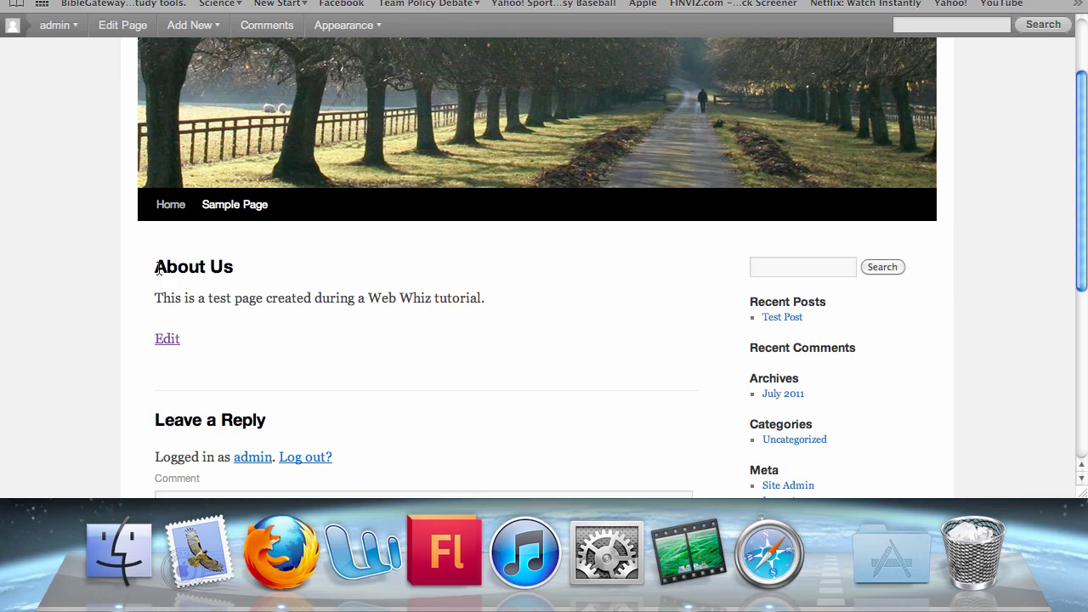
left_click_drag(155, 267, 575, 306)
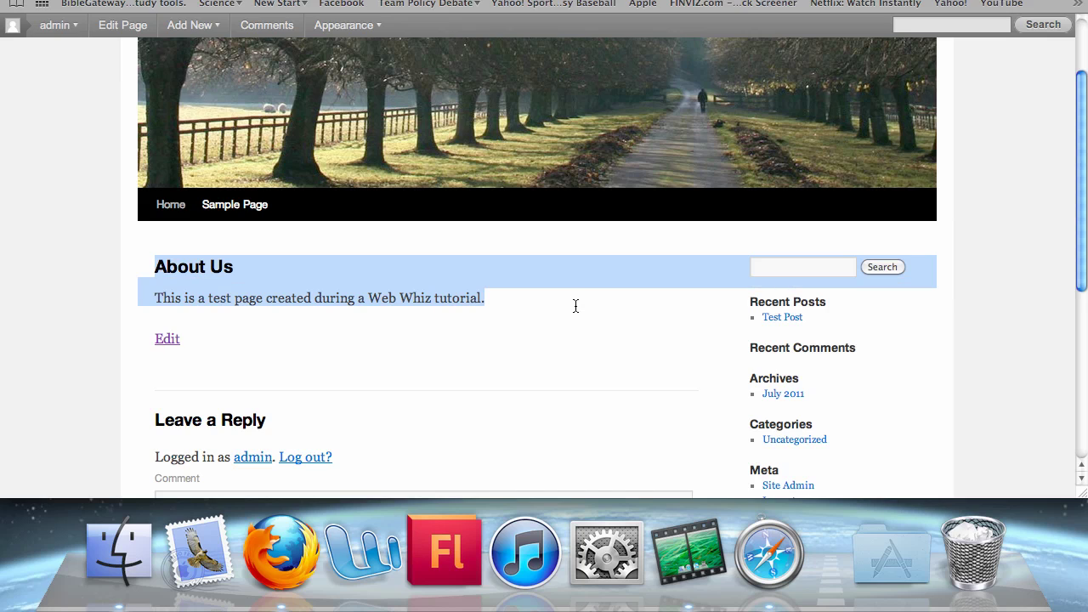
left_click(574, 310)
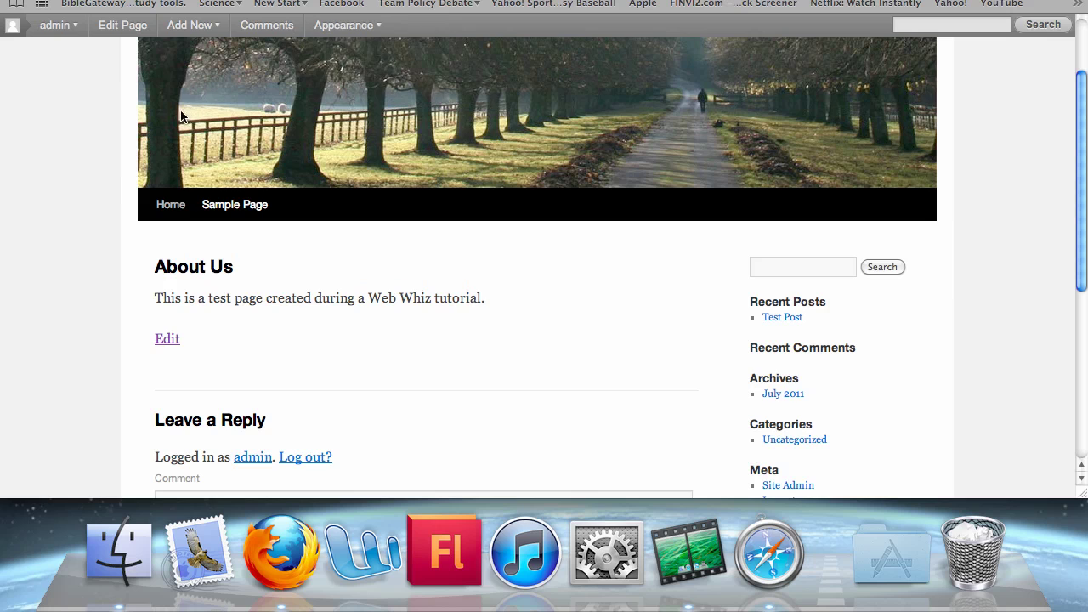
- Go back to the page editor, update the published About Us page and view it on the site
left_click(123, 24)
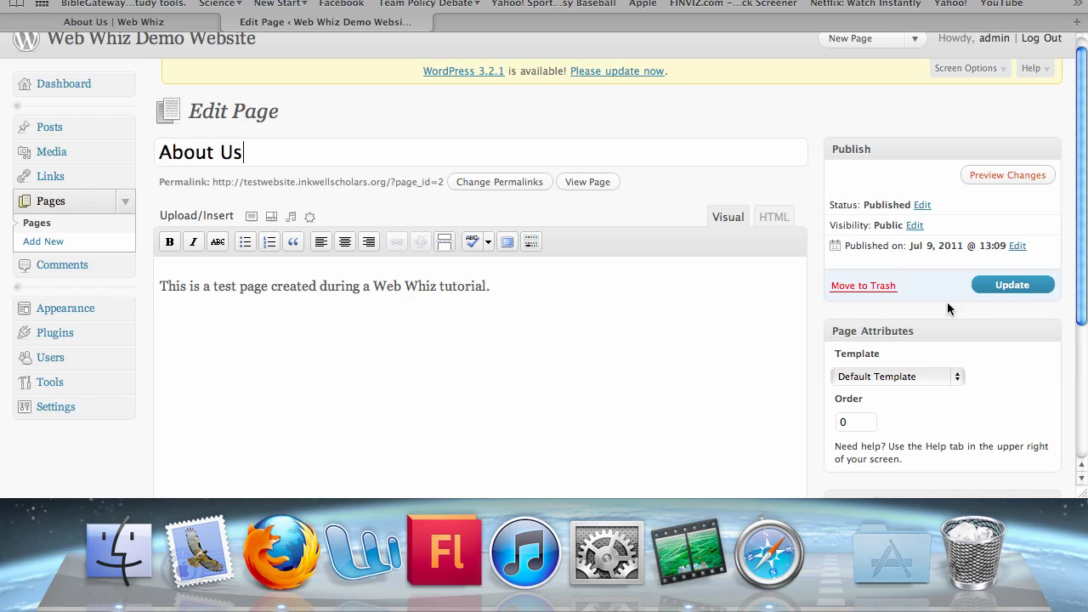
left_click(1014, 288)
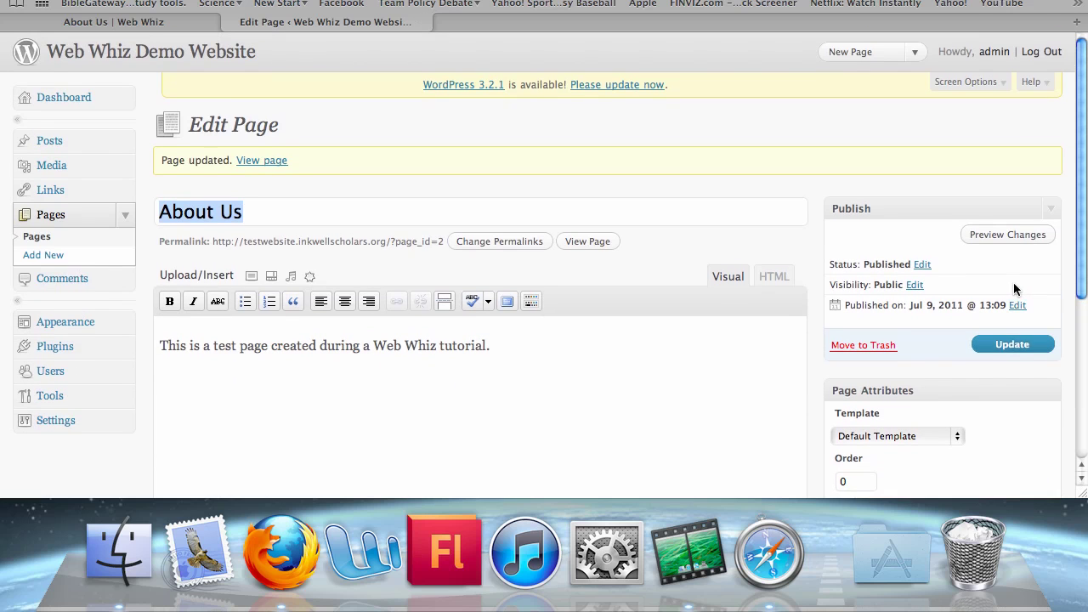
left_click(265, 161)
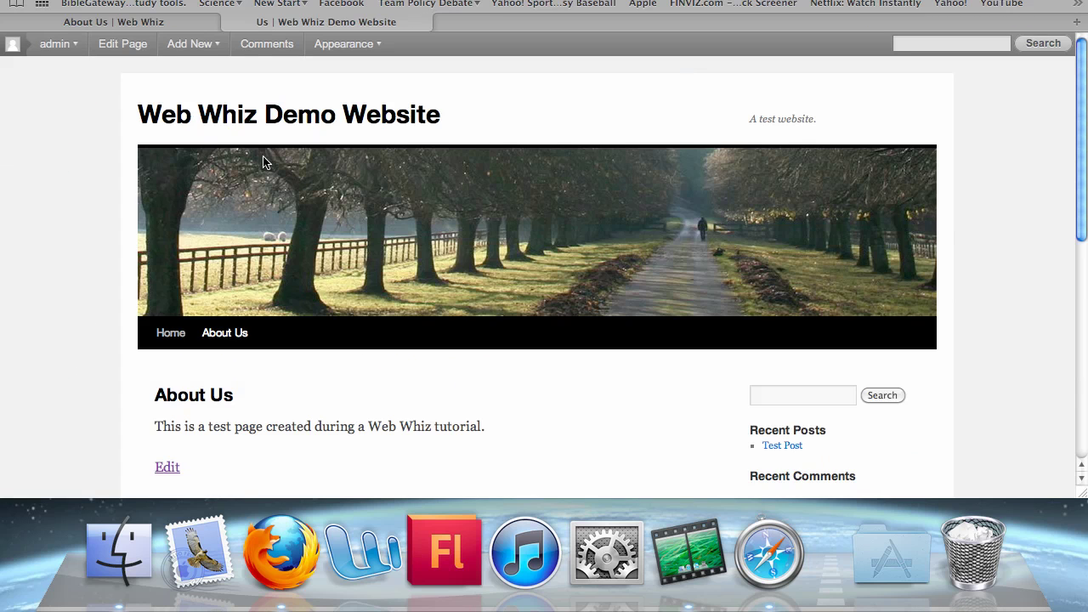
scroll(3, 287, "down", 2)
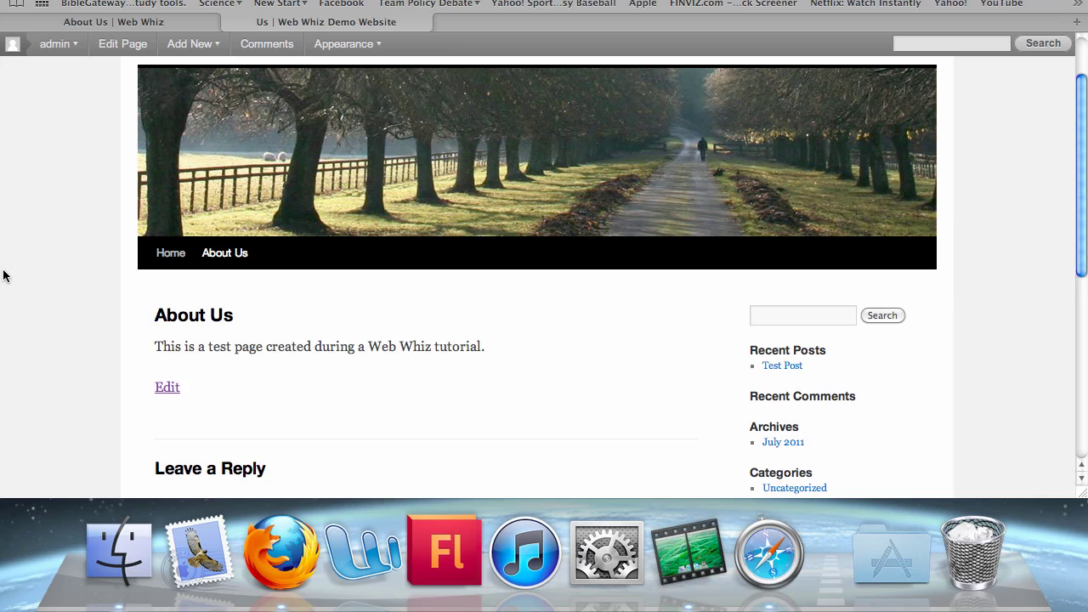
- Go to the site's dashboard and open the list of all pages
mouse_move(56, 41)
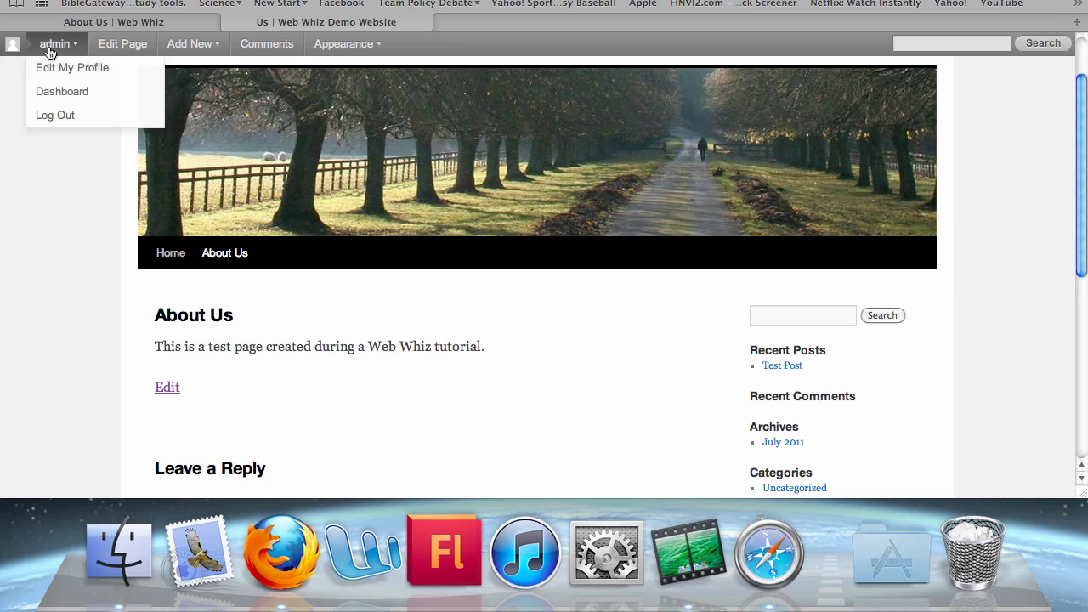
left_click(51, 90)
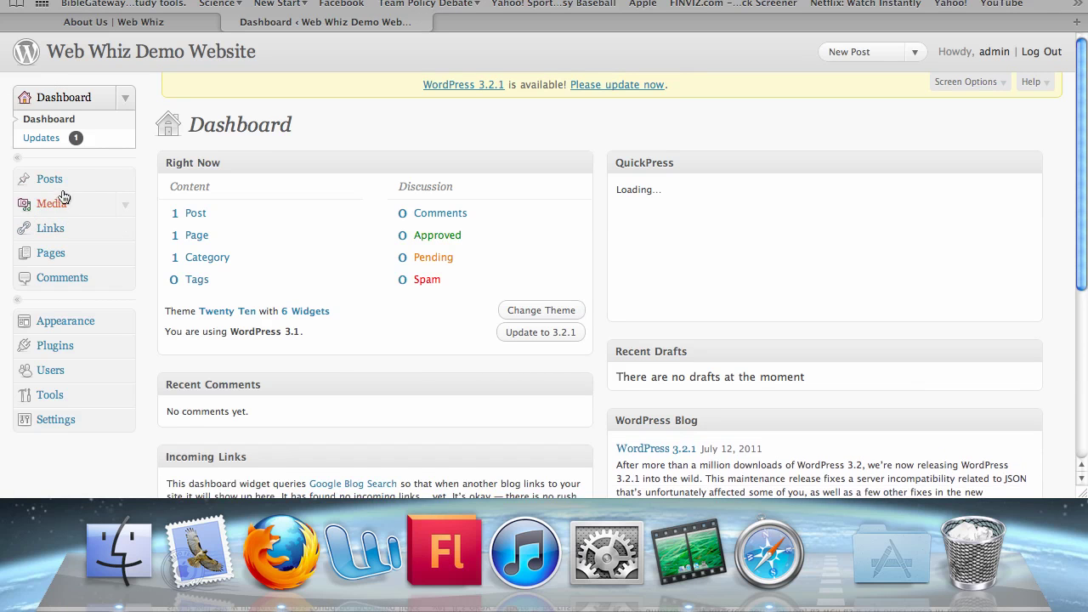
left_click(52, 255)
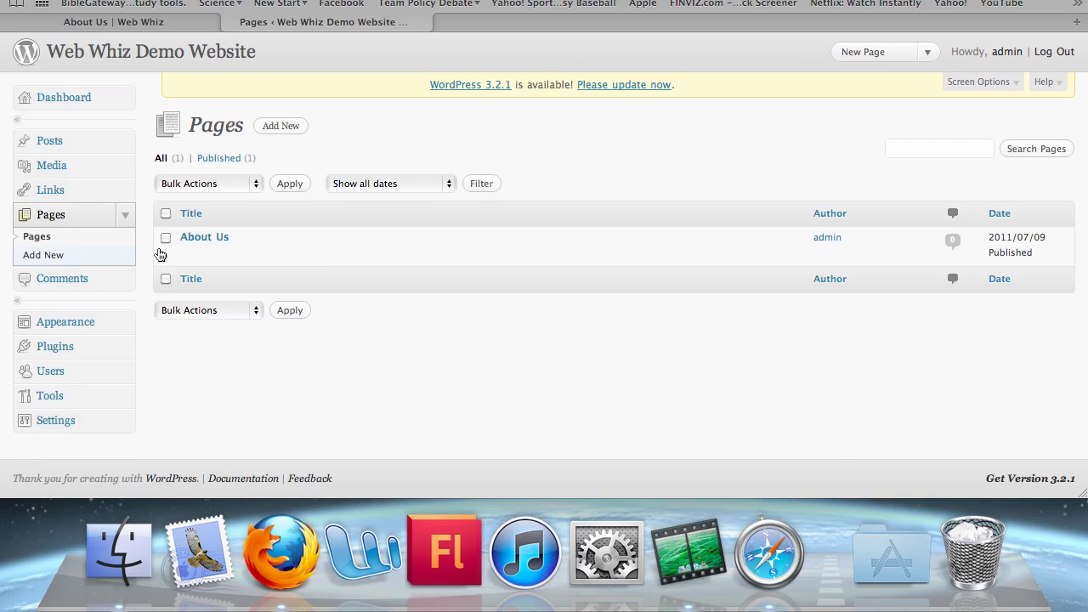